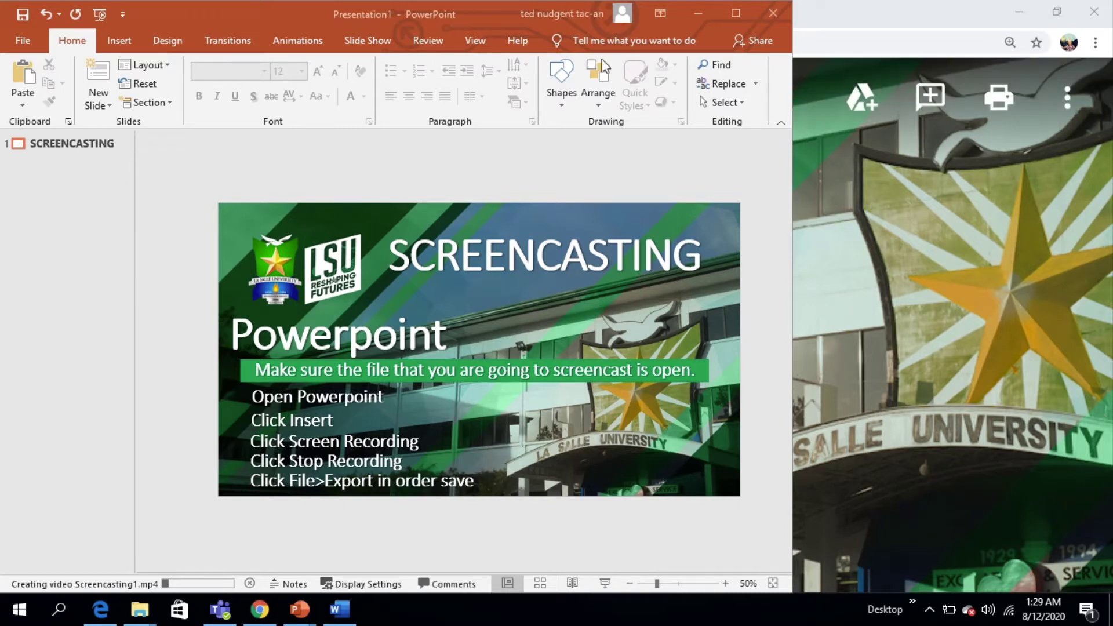
# - Bring the Chrome Drive preview of SC GROUNDS BACKGROUND.png in front of PowerPoint
pyautogui.click(967, 314)
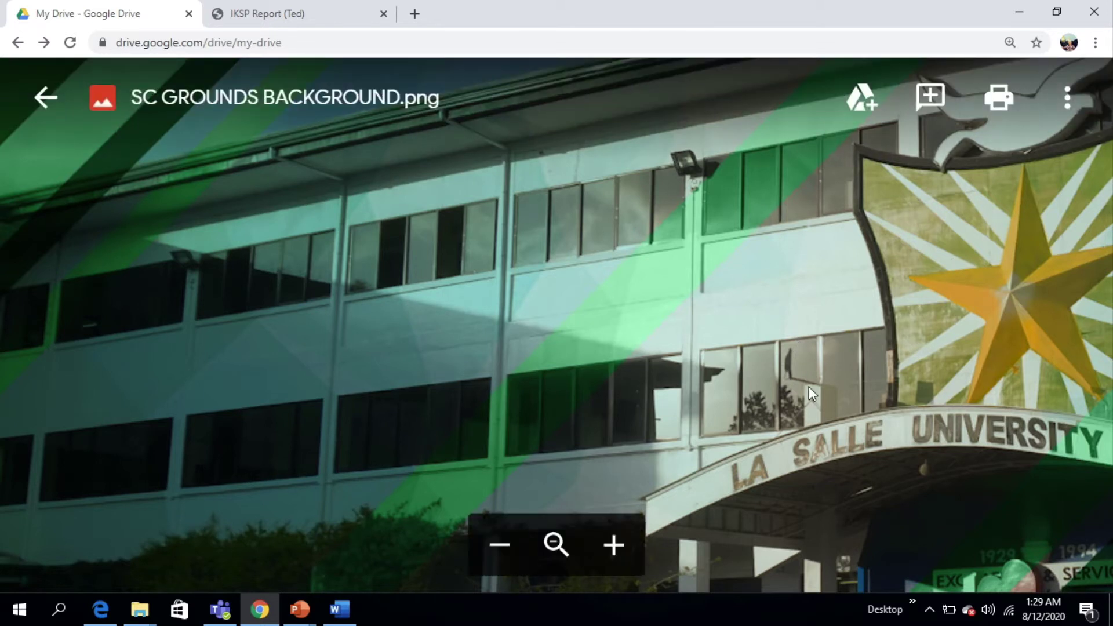
# - Switch back to the Presentation1 'SCREENCASTING' slide using Alt+Tab
pyautogui.hotkey('alt', 'Tab')
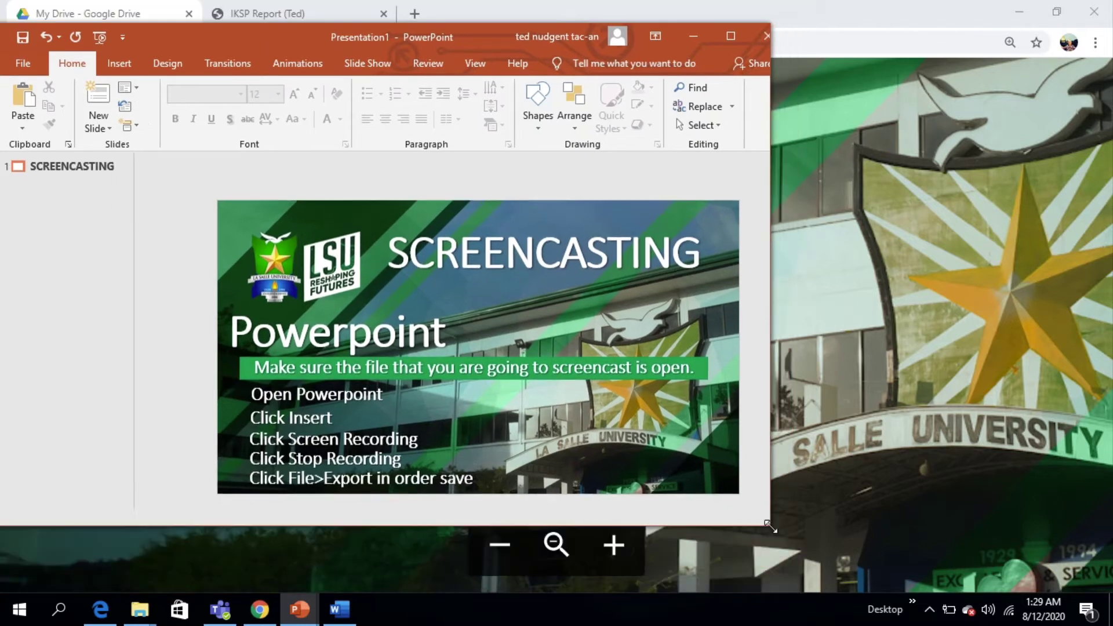
# - Narrow the PowerPoint window slightly, then launch the Camera app from Windows search
pyautogui.moveTo(790, 589); pyautogui.dragTo(785, 591)
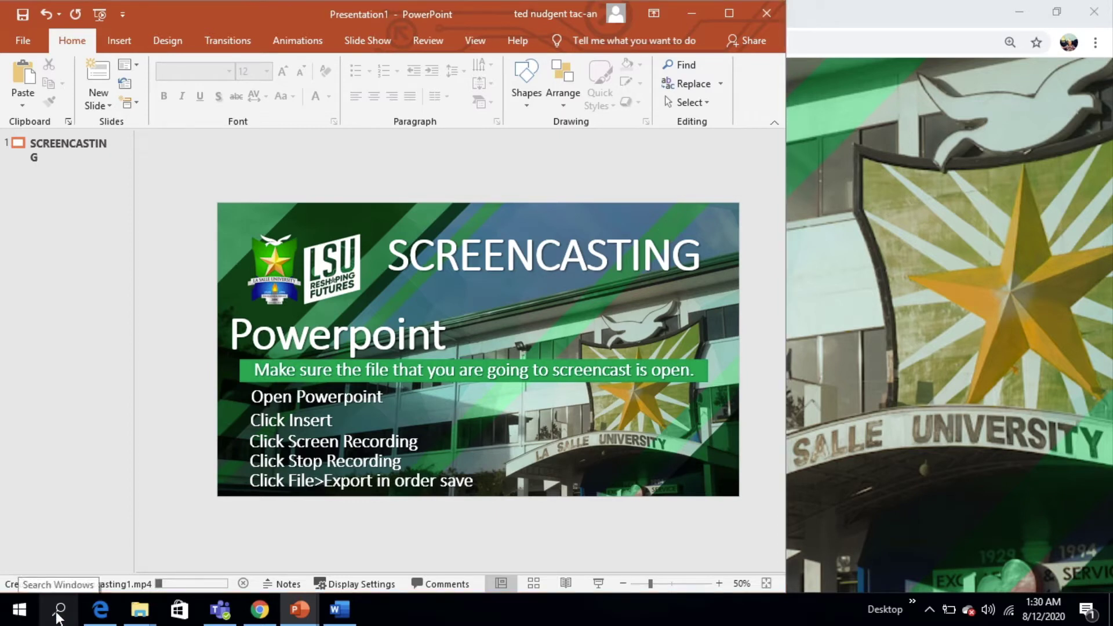
pyautogui.click(59, 613)
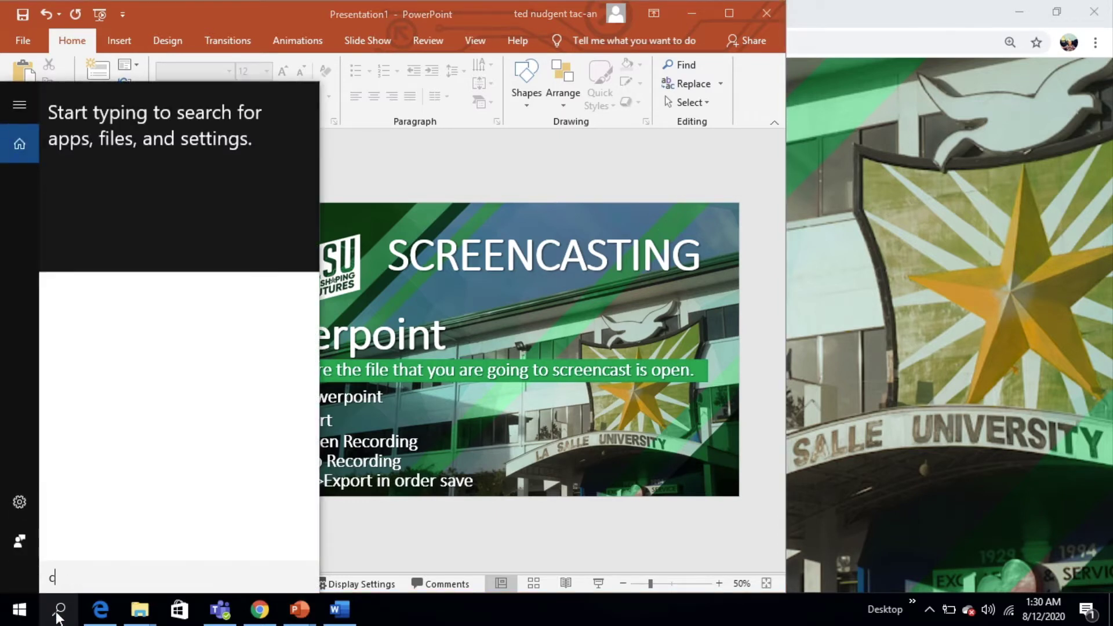
pyautogui.write('camera')
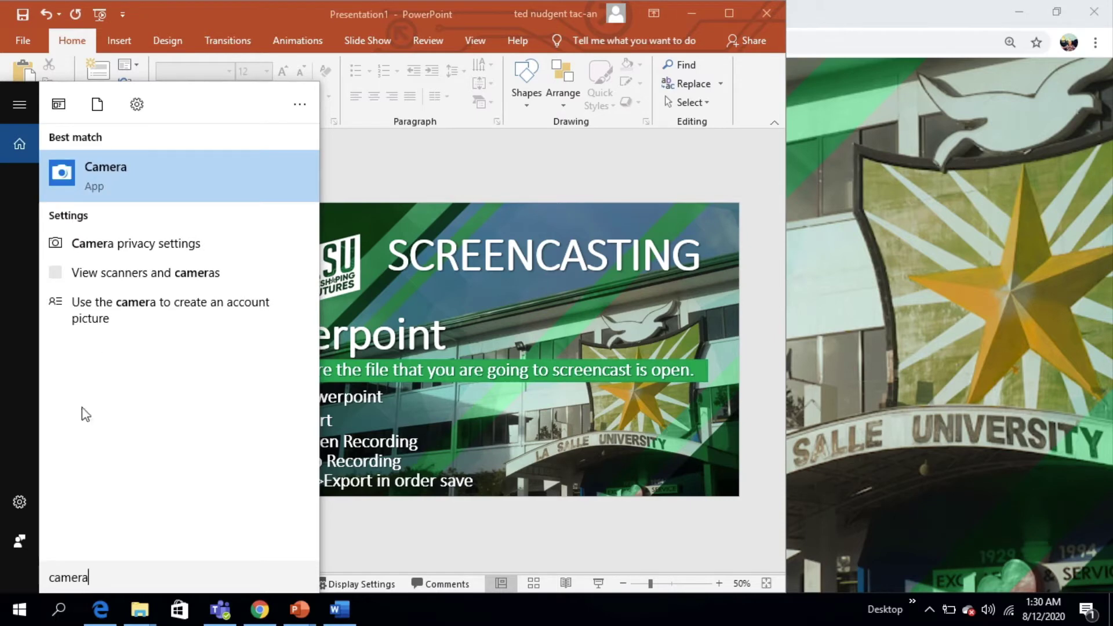
pyautogui.click(107, 177)
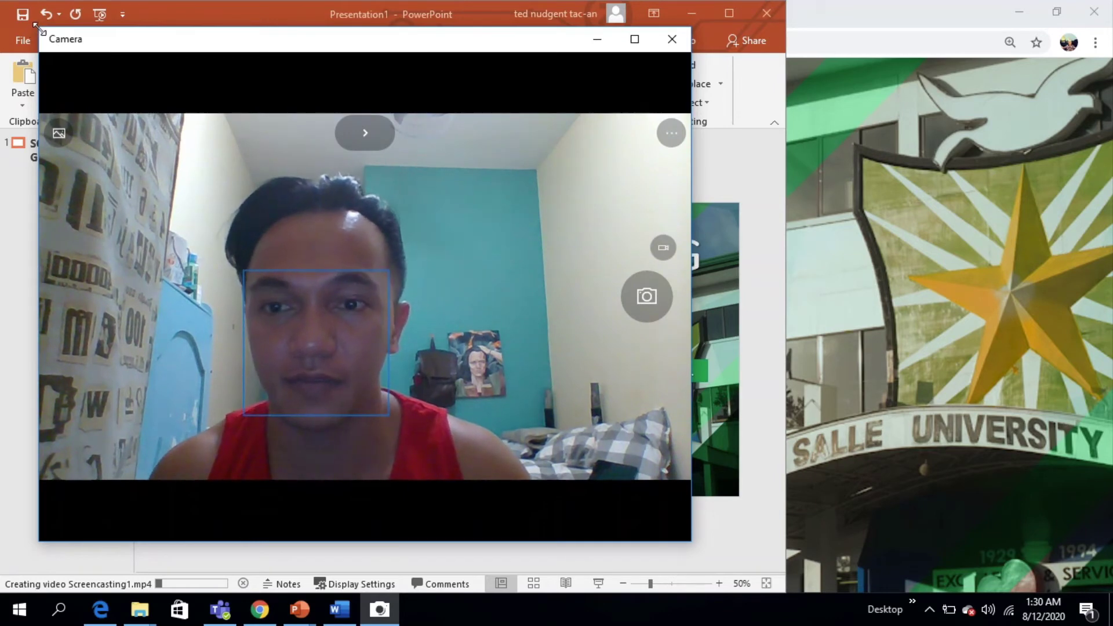
# - Shrink the Camera window, switch to video mode, and move it to the lower right
pyautogui.moveTo(39, 29); pyautogui.dragTo(252, 251)
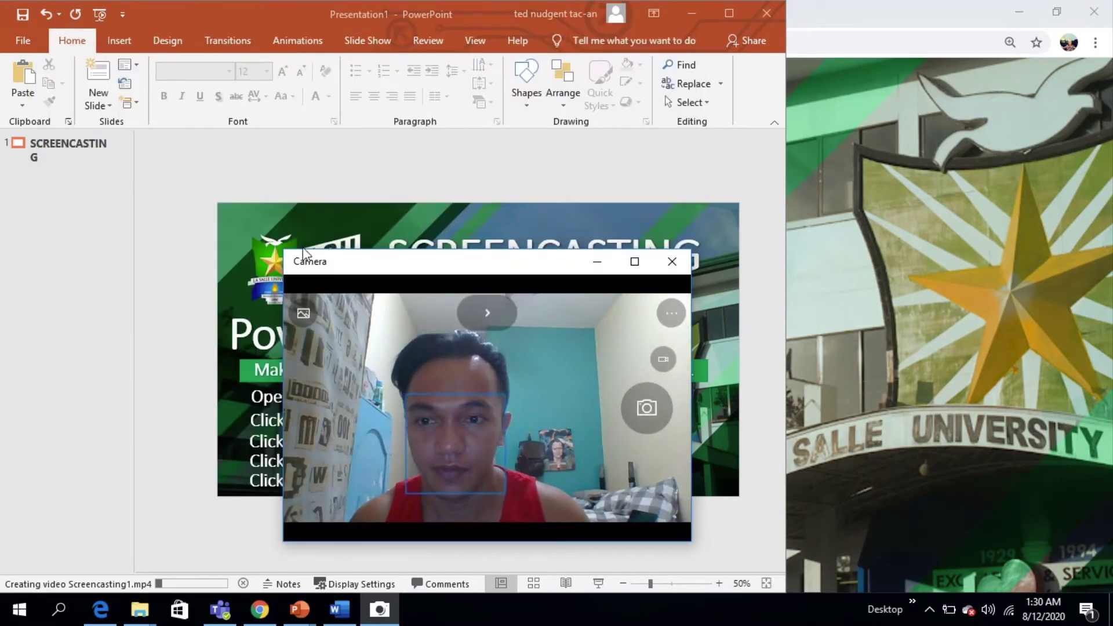
pyautogui.moveTo(287, 253); pyautogui.dragTo(287, 259)
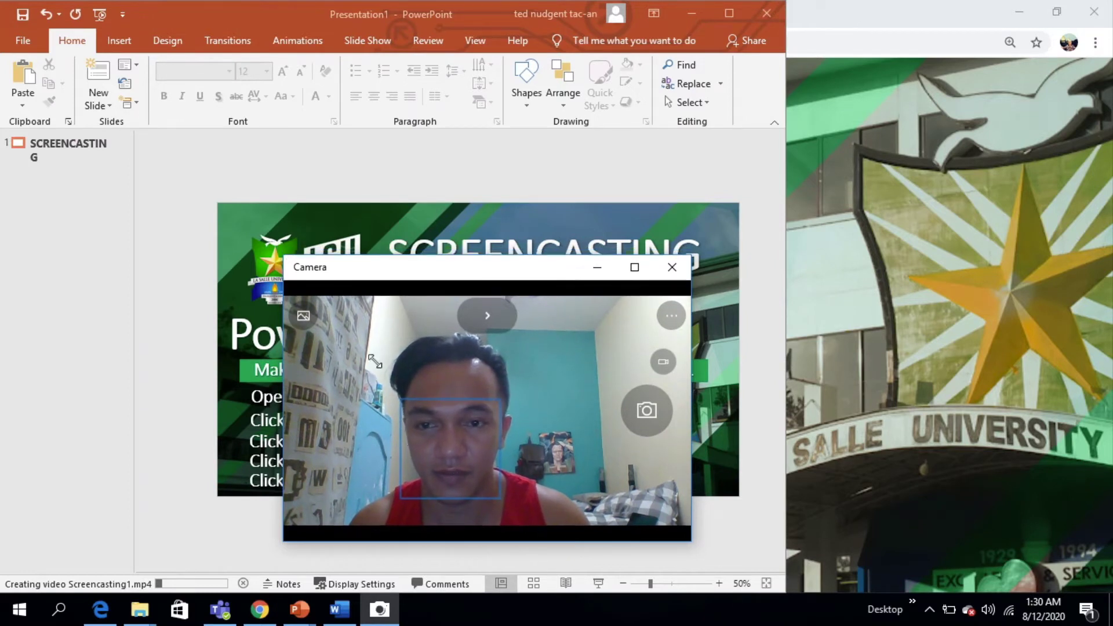
pyautogui.click(668, 365)
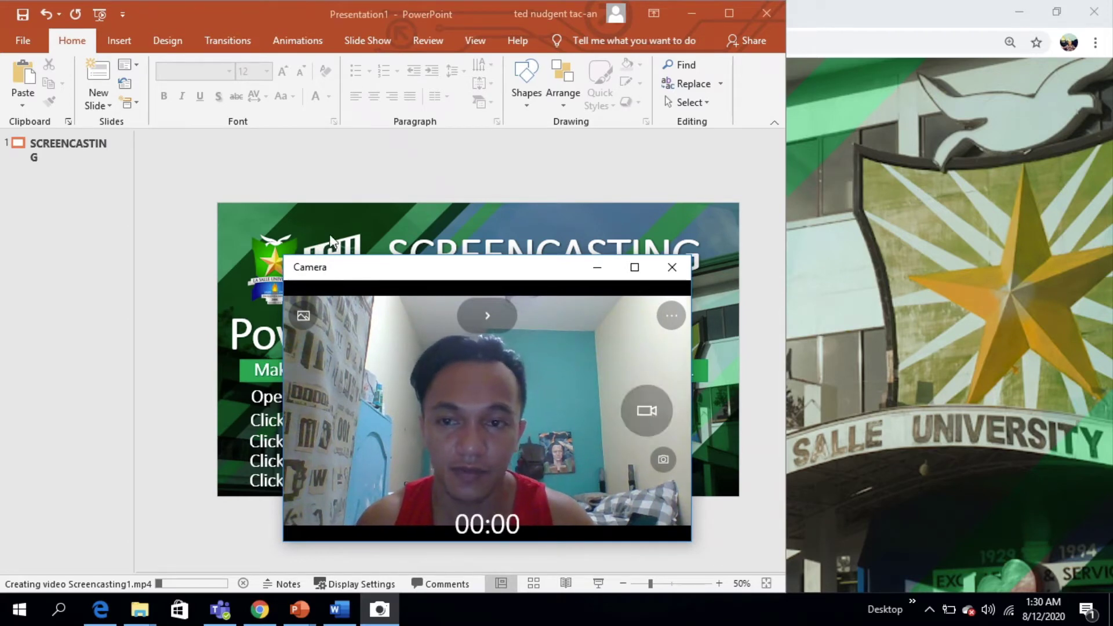
pyautogui.moveTo(305, 267)
pyautogui.mouseDown()
pyautogui.moveTo(821, 277)
pyautogui.moveTo(796, 337)
pyautogui.moveTo(797, 325)
pyautogui.moveTo(819, 318)
pyautogui.mouseUp()
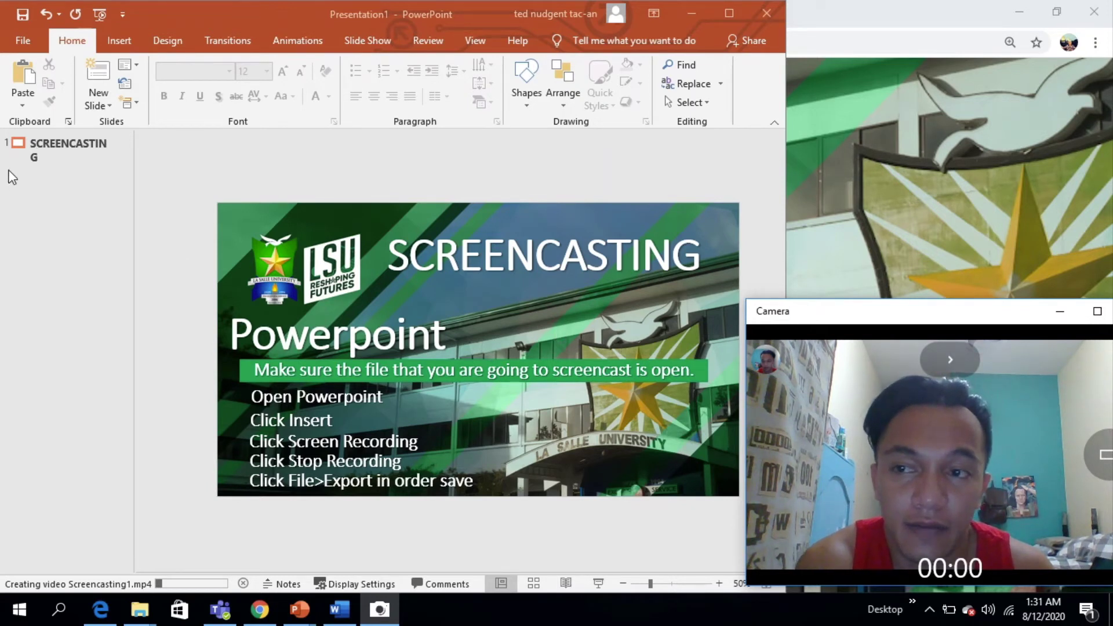
# - Refocus the slide outline, then bring the webcam window back in front and widen it slightly
pyautogui.click(43, 172)
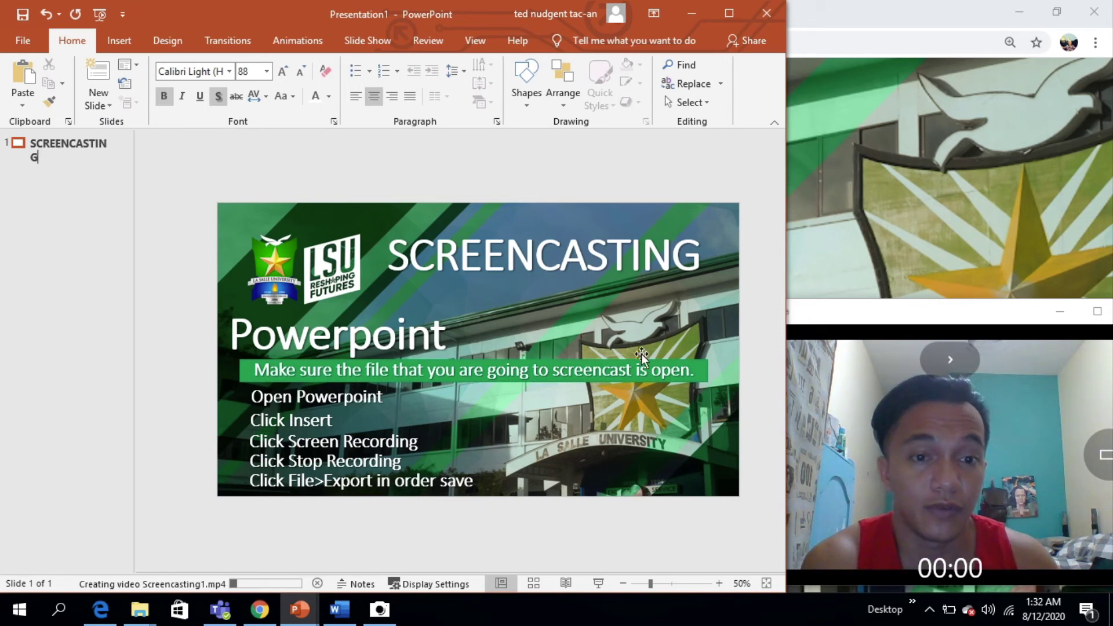
pyautogui.click(850, 319)
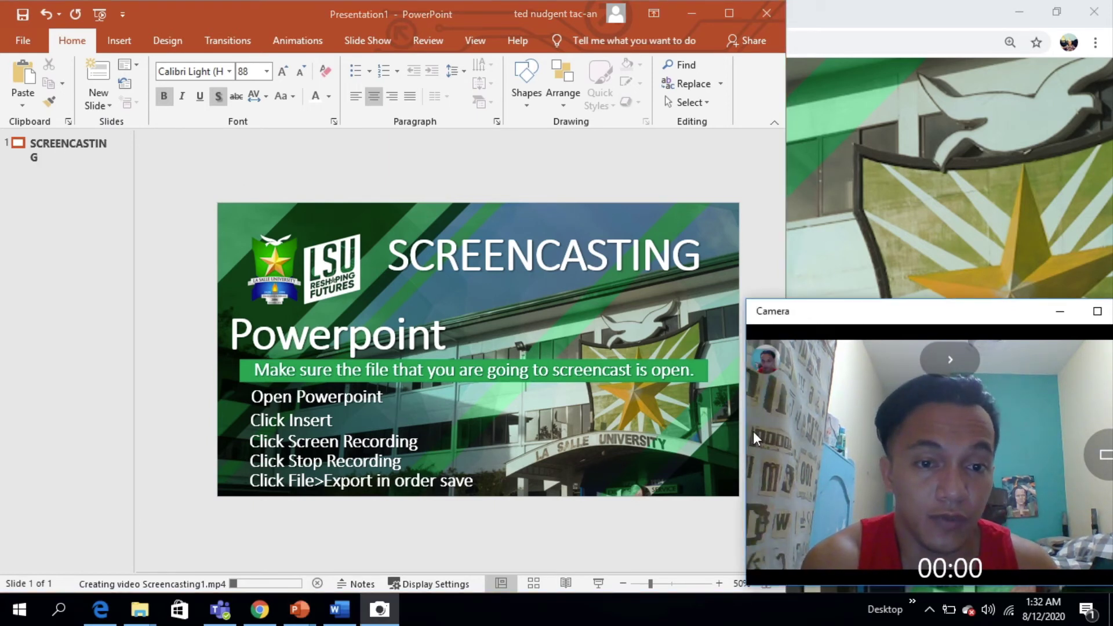